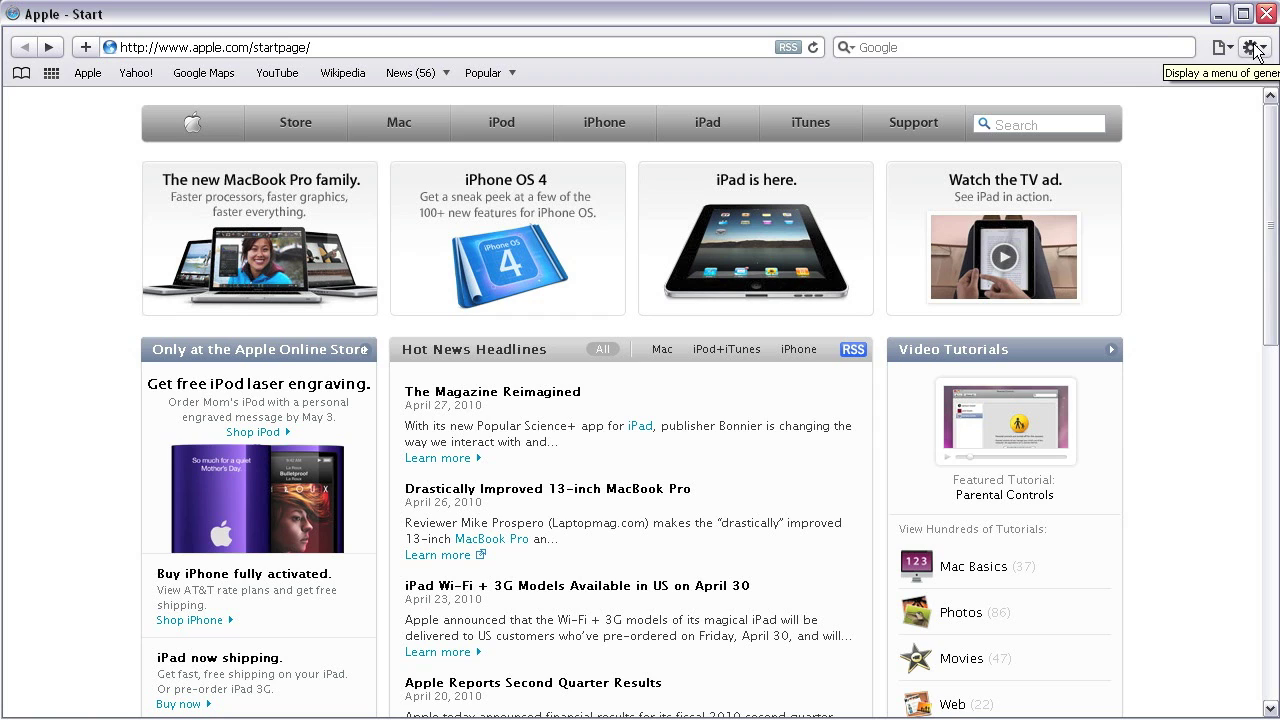
- Include Bonjour in the bookmarks bar through the browser's bookmark preferences and close the preferences
click(1251, 48)
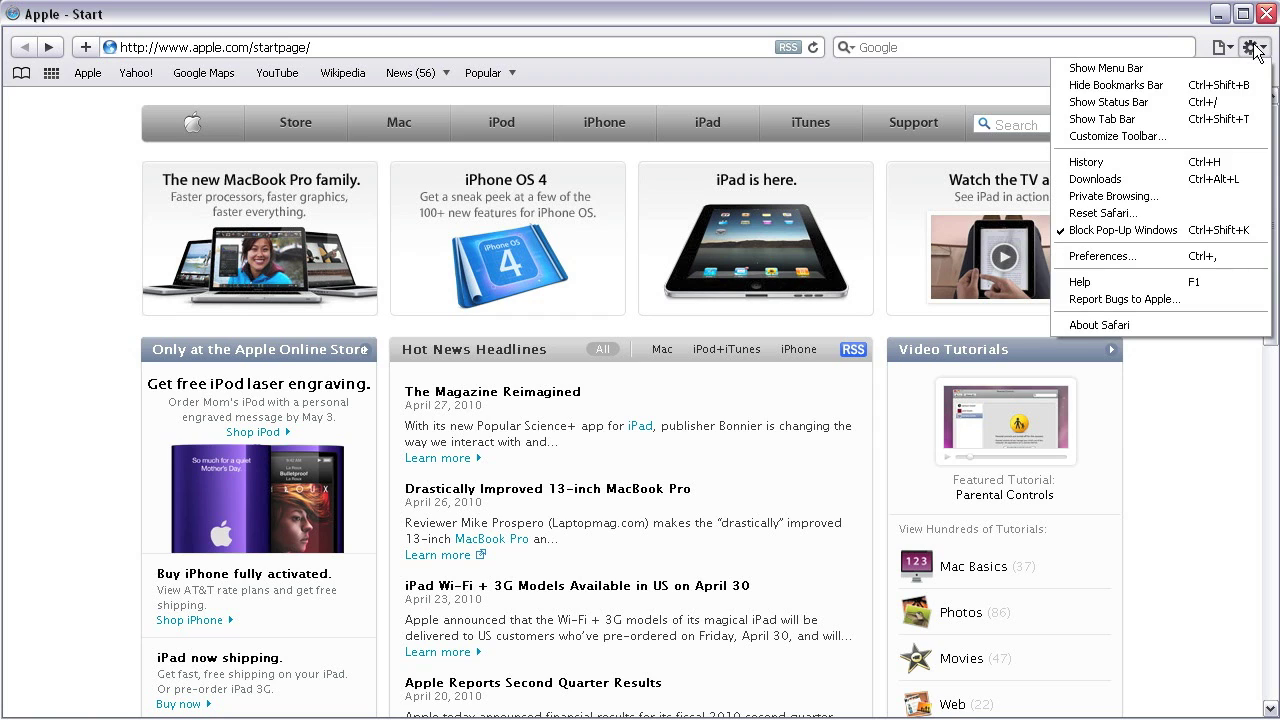
click(1216, 257)
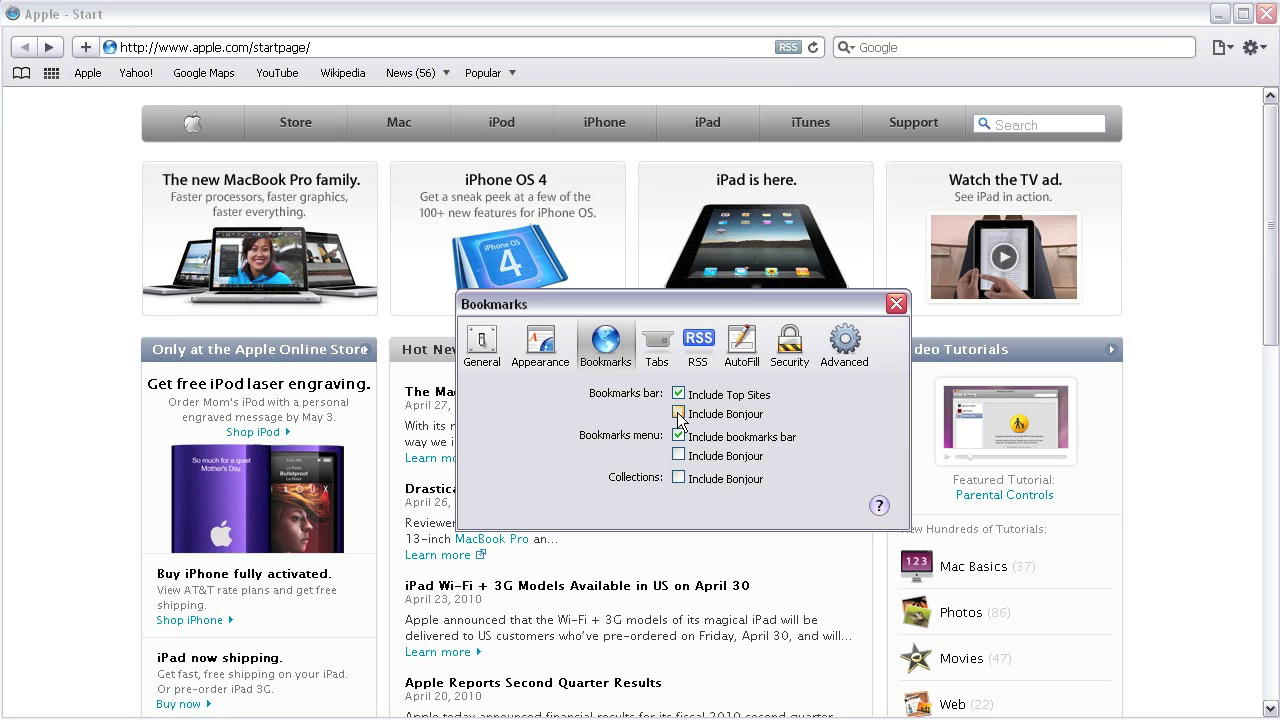
click(679, 413)
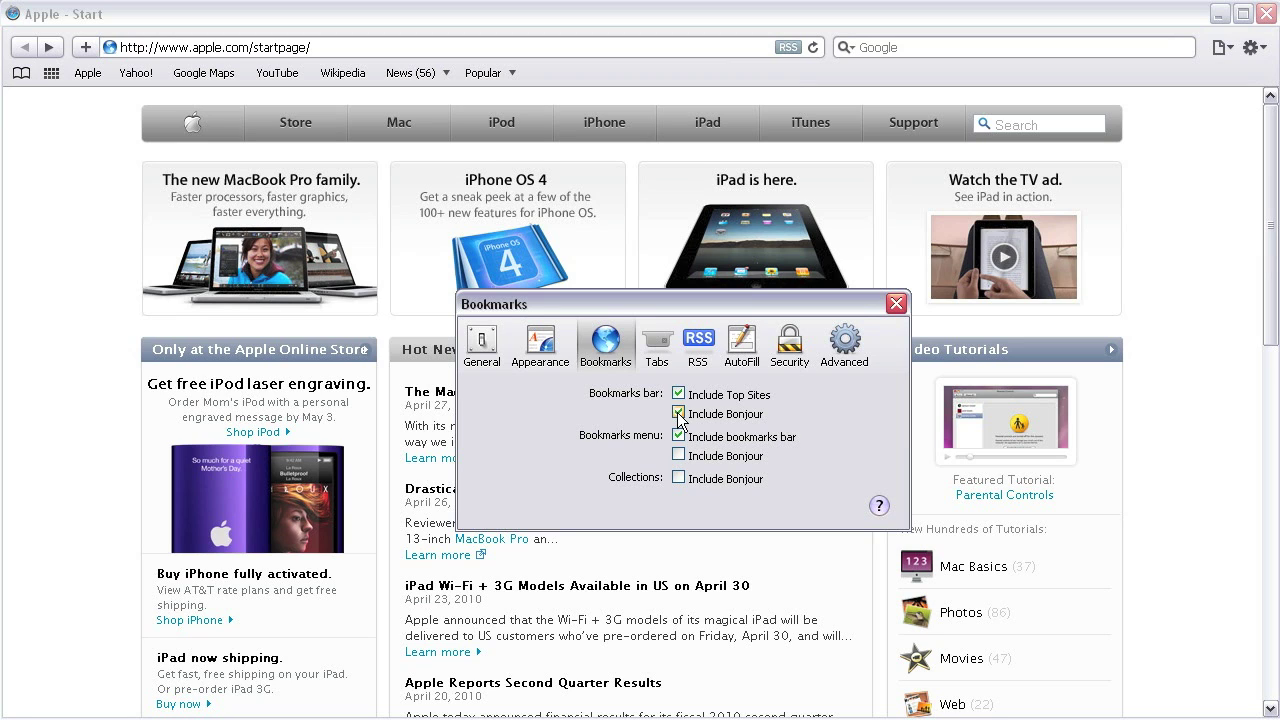
click(898, 305)
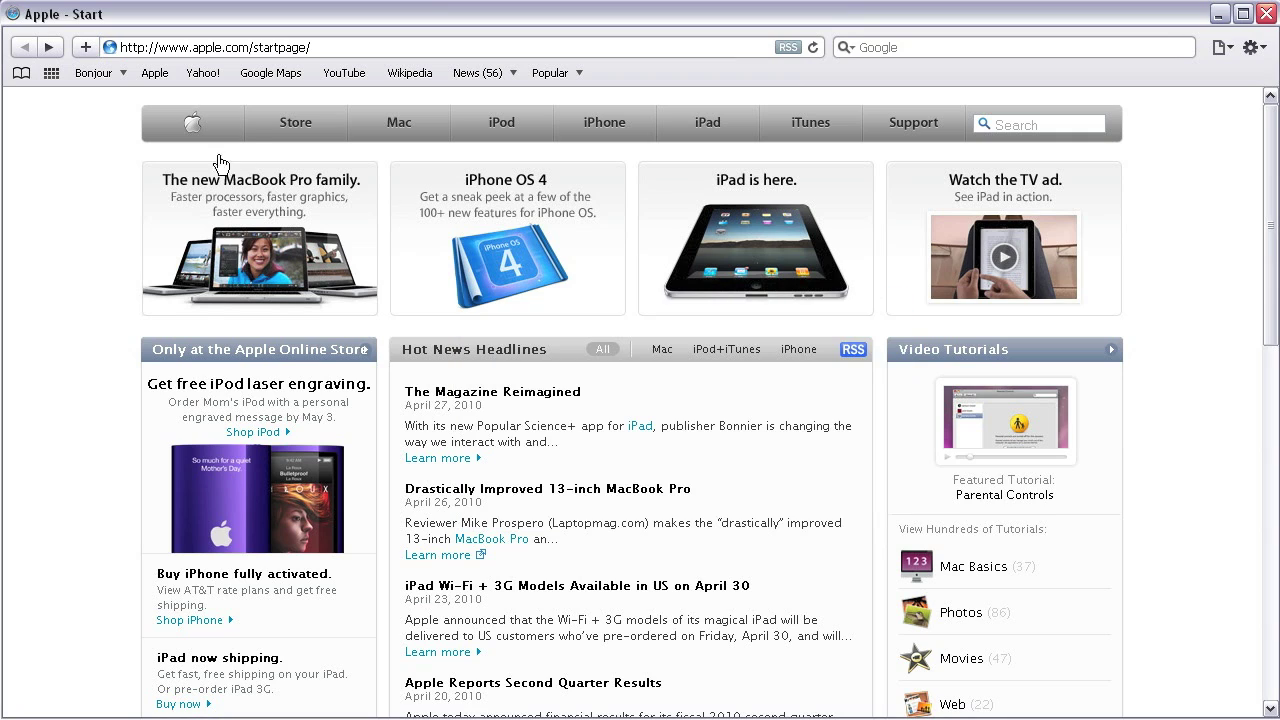
- Open the UCH Zero Conf Service from the Bonjour bookmarks and follow its UCH software information link to the GC100 Configuration page
click(95, 74)
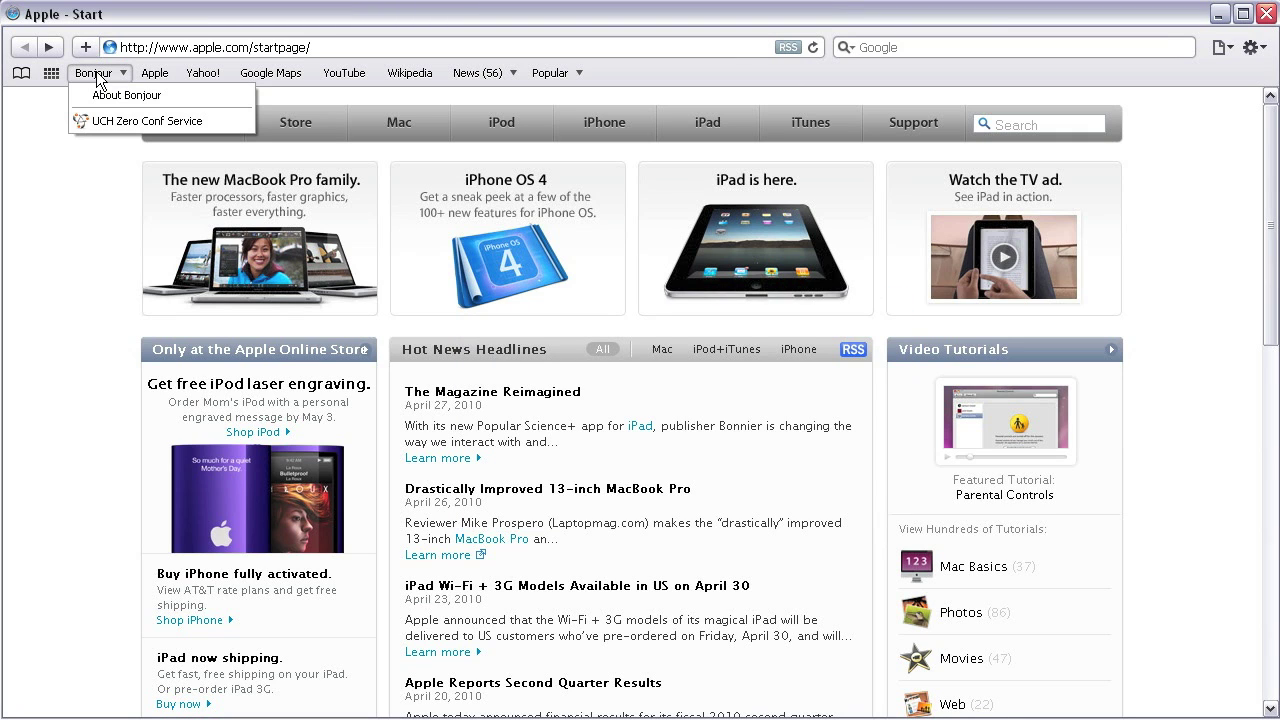
click(104, 121)
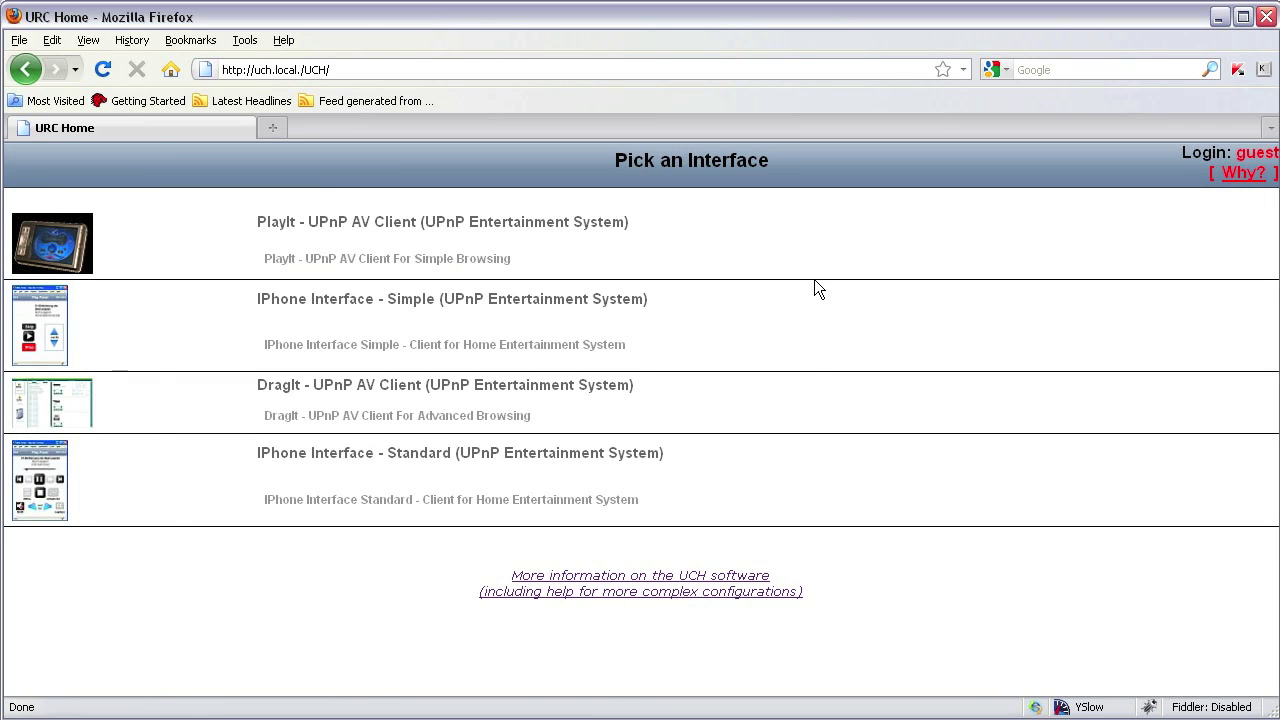
click(653, 587)
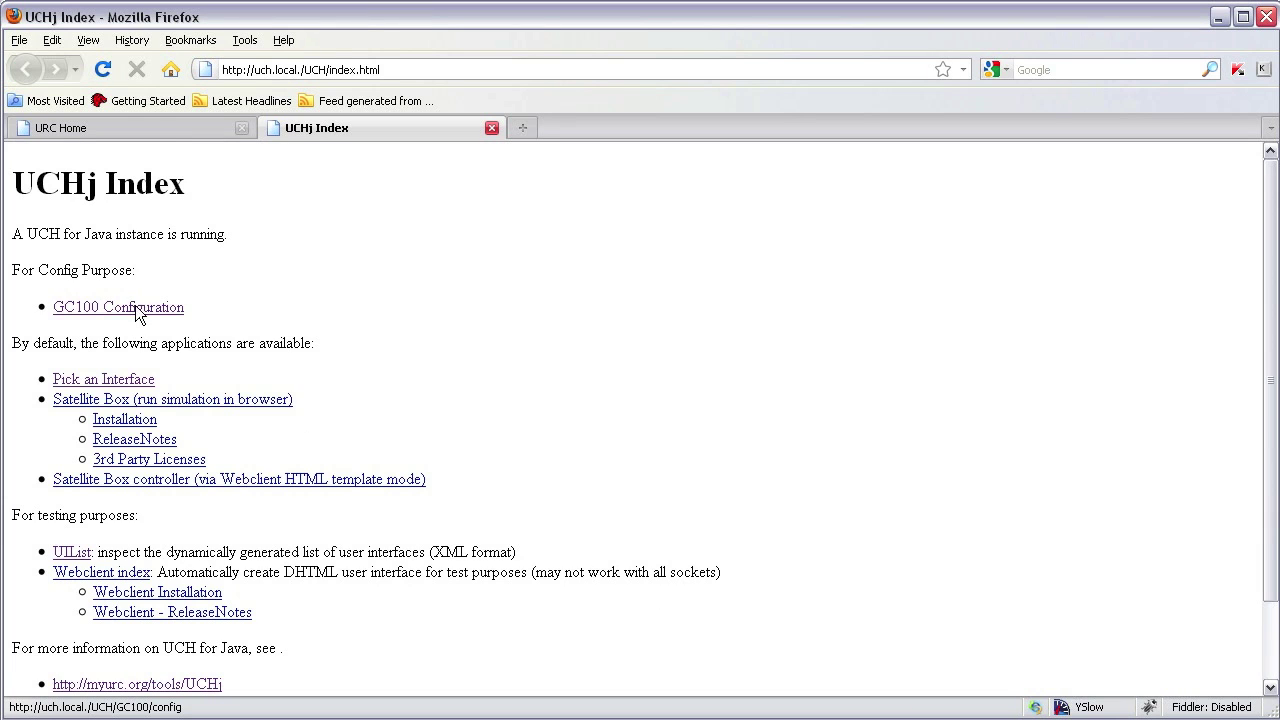
click(137, 309)
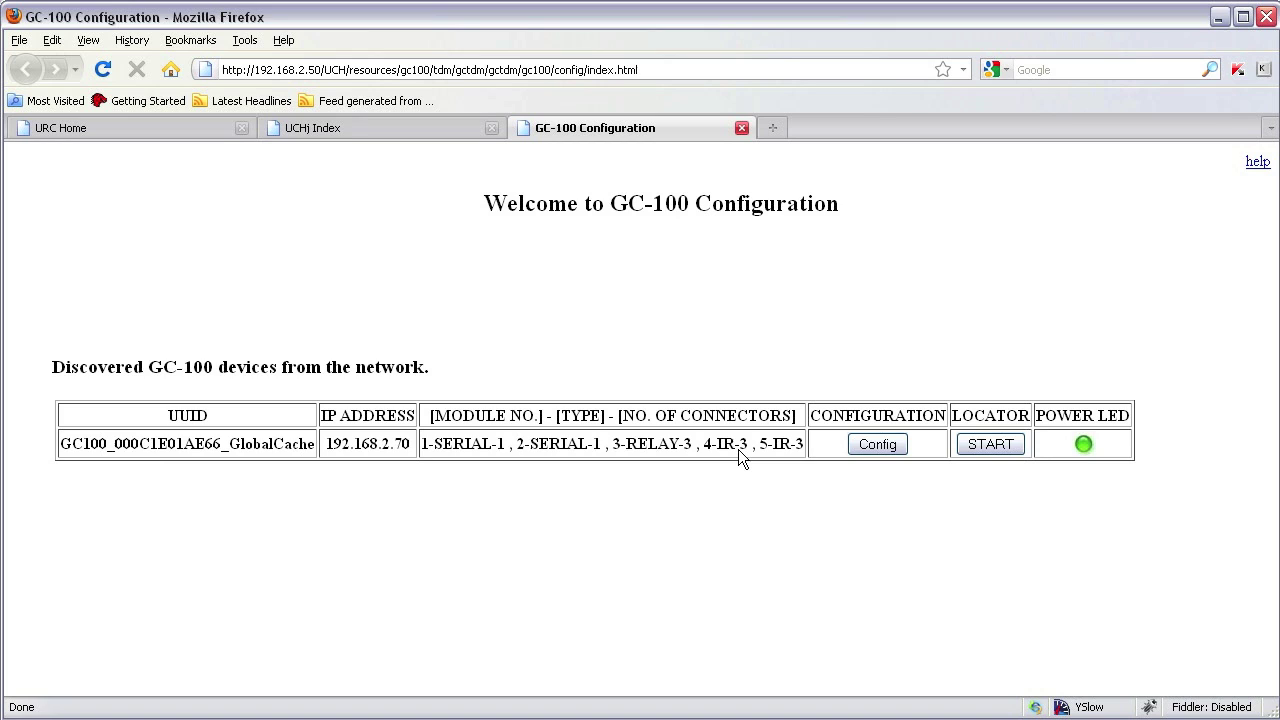
- Start and stop the locator for the discovered GC-100 device, and open that device's configuration
click(1012, 444)
click(999, 443)
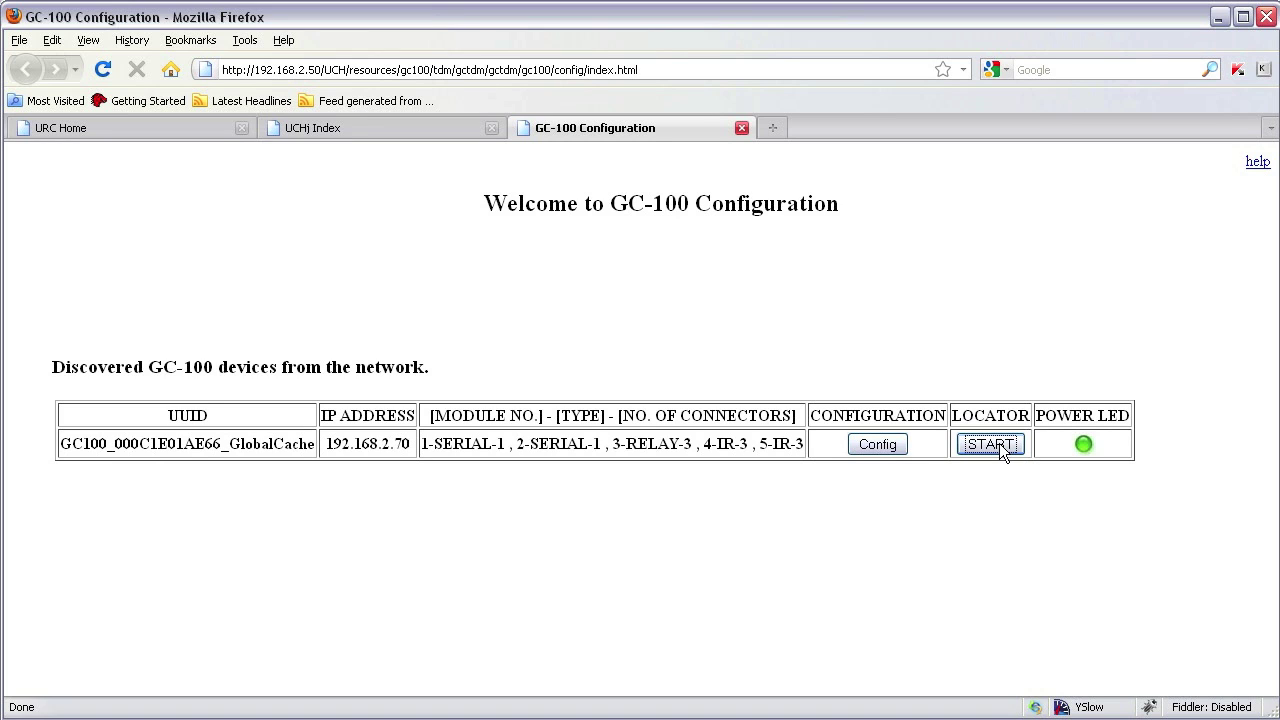
click(876, 444)
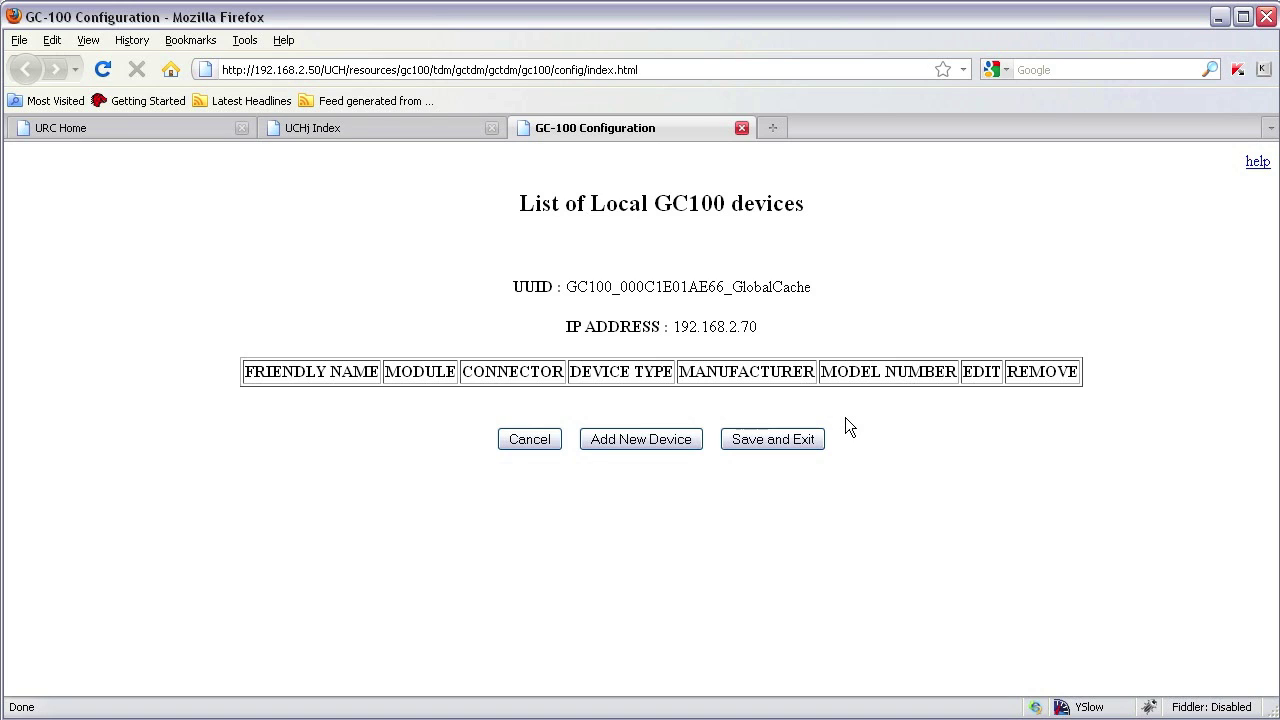
- Begin a new device entry on module 4-IR with the friendly name SANSUI TV and device type TV
click(655, 438)
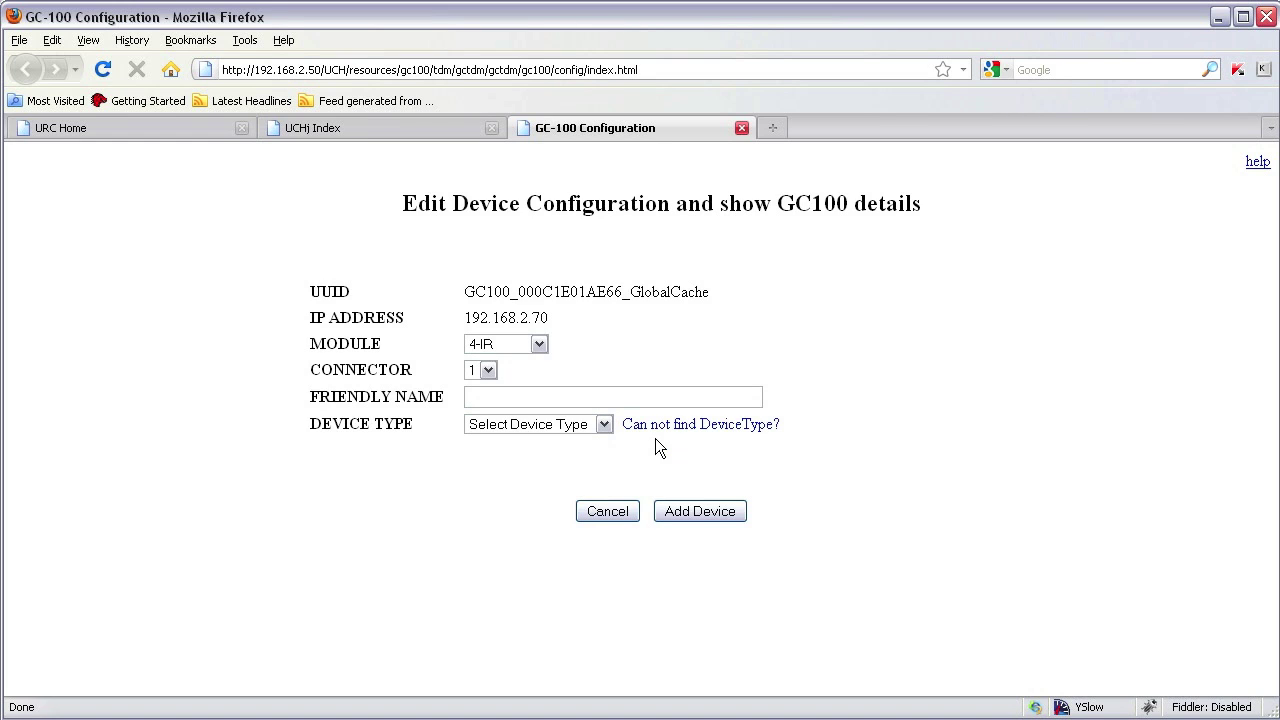
click(539, 344)
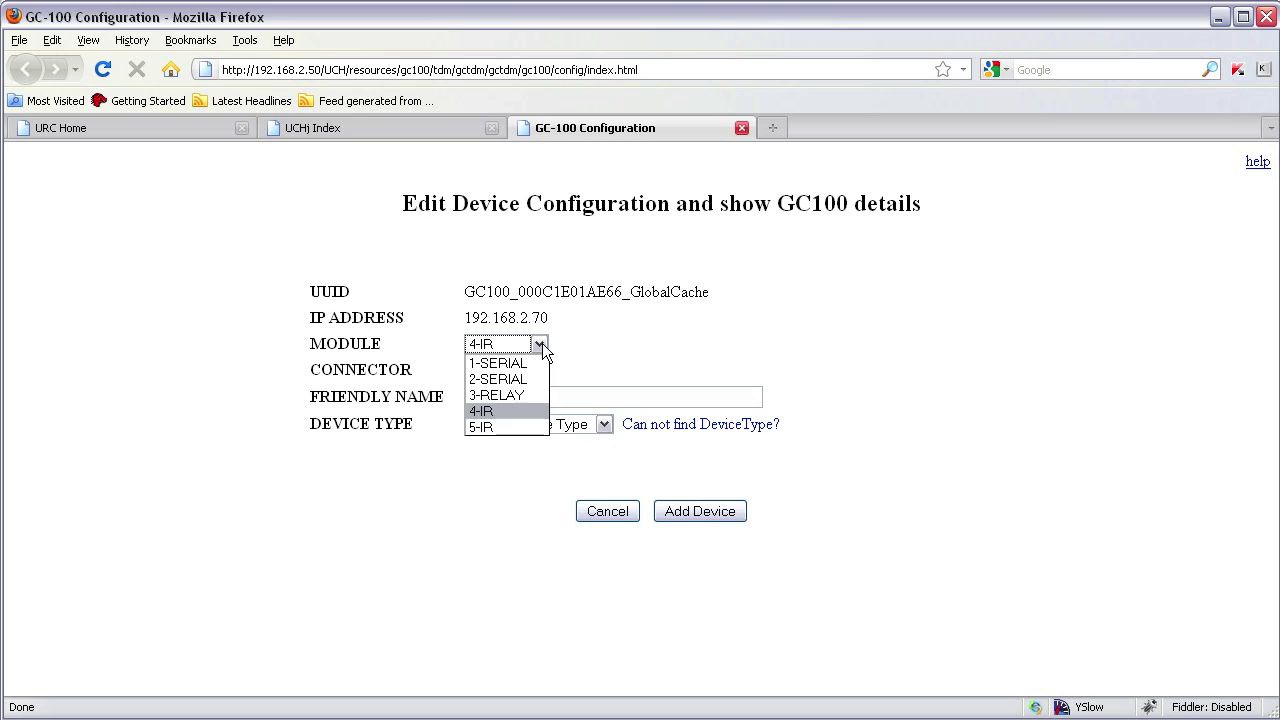
click(540, 412)
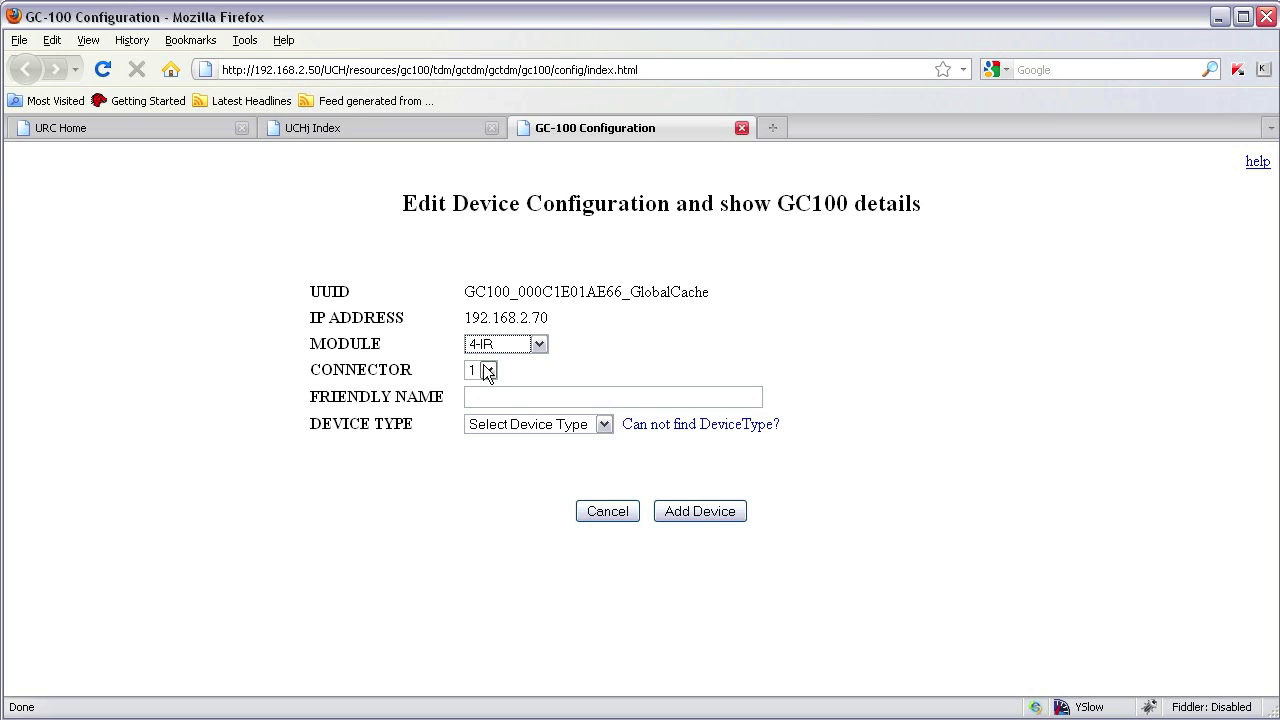
click(504, 401)
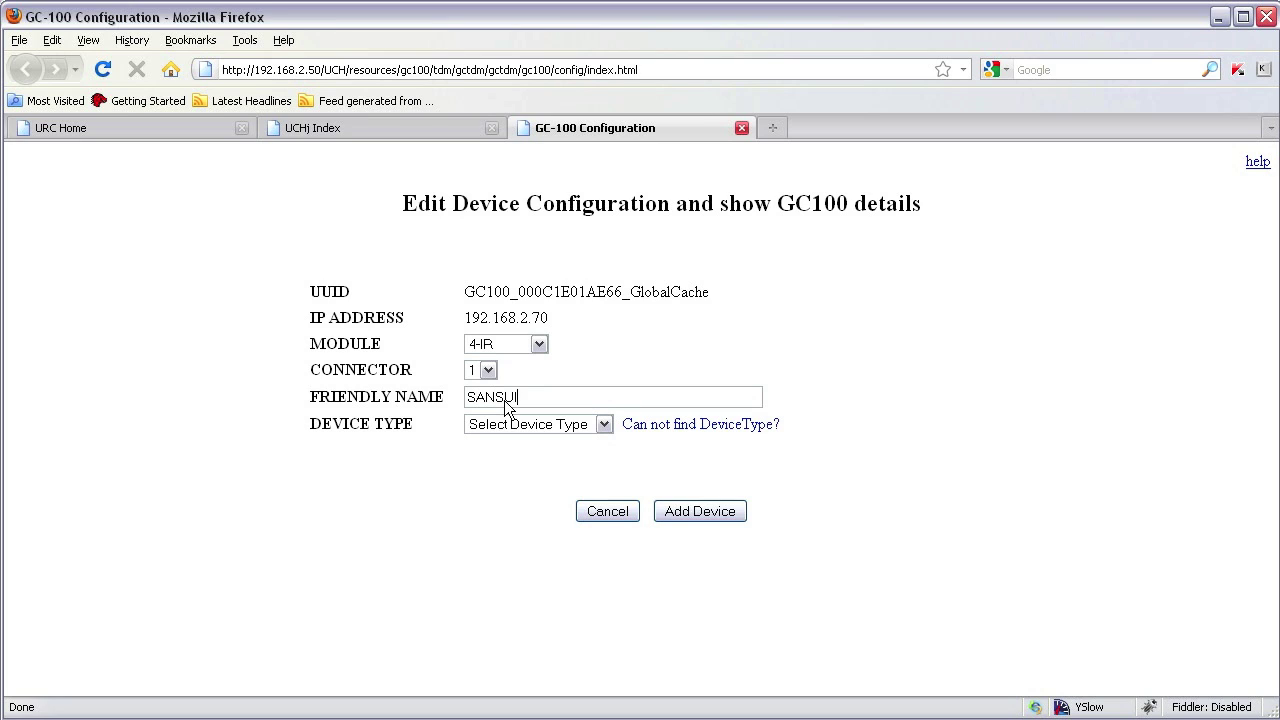
text(SANSUI TV)
click(510, 428)
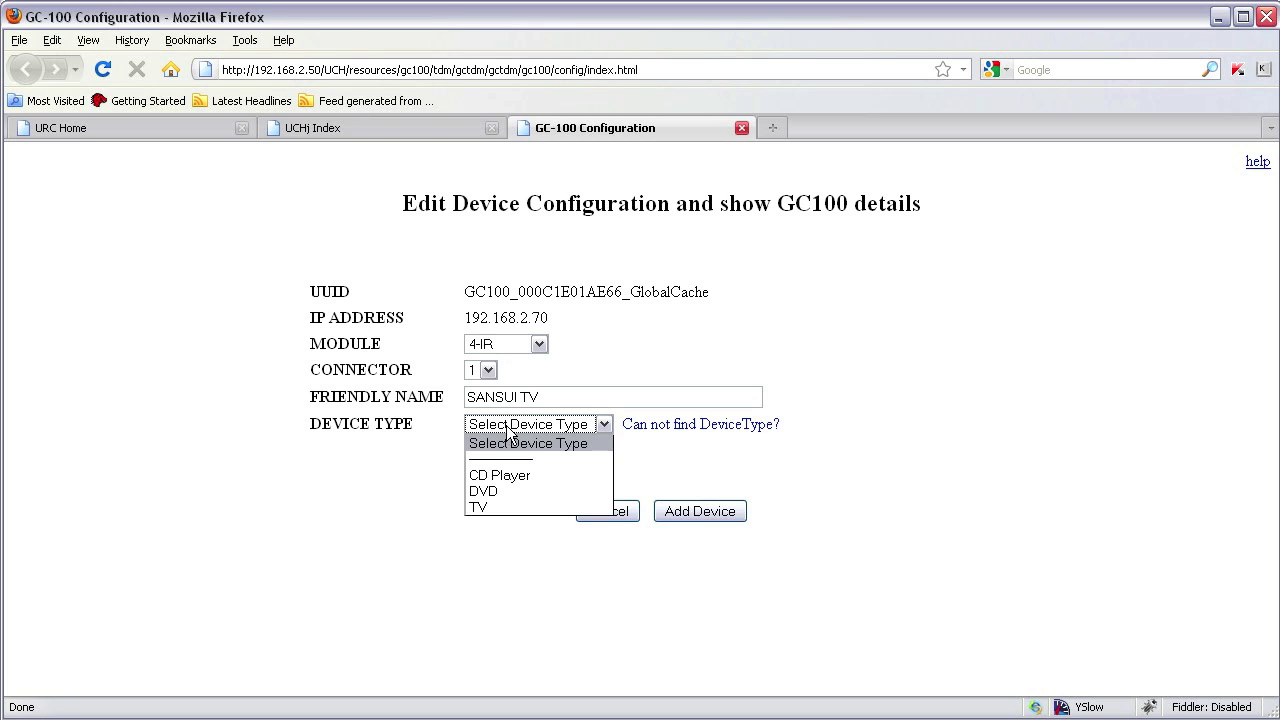
click(499, 507)
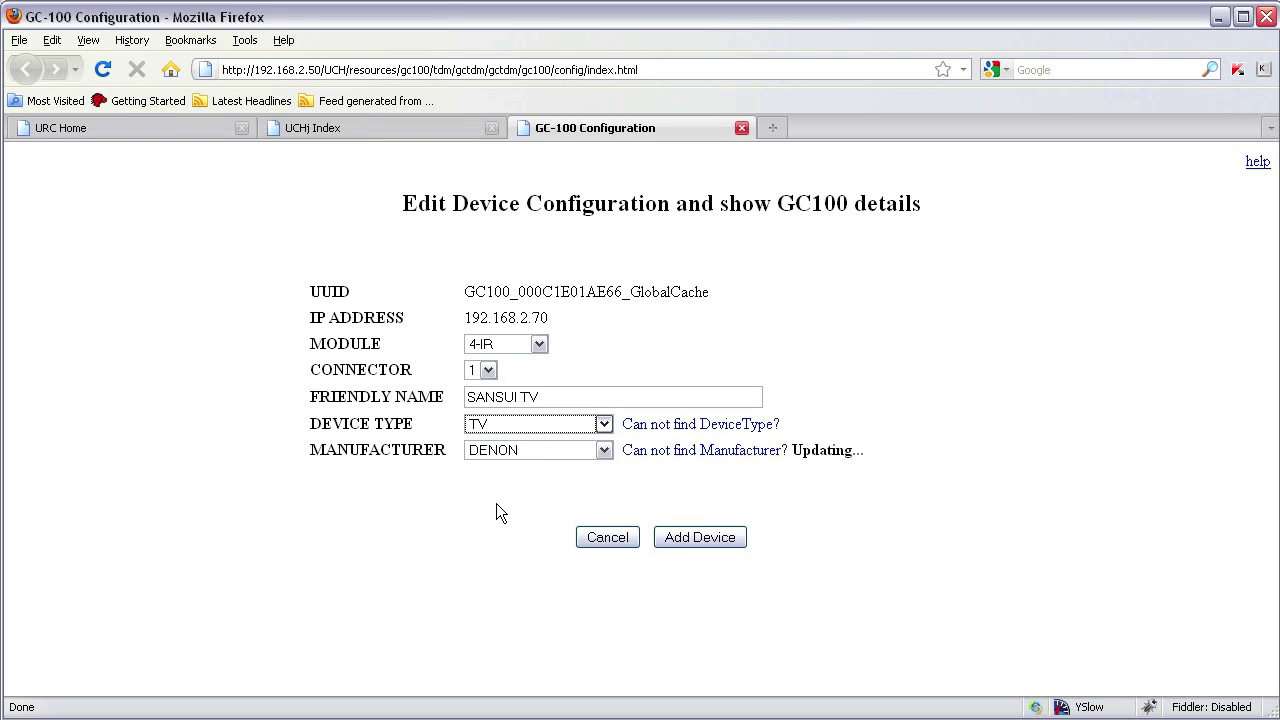
- Set the manufacturer to SANSUI and the model number to FURATTO-21-W, and select the furatto21-w.config code file
click(529, 447)
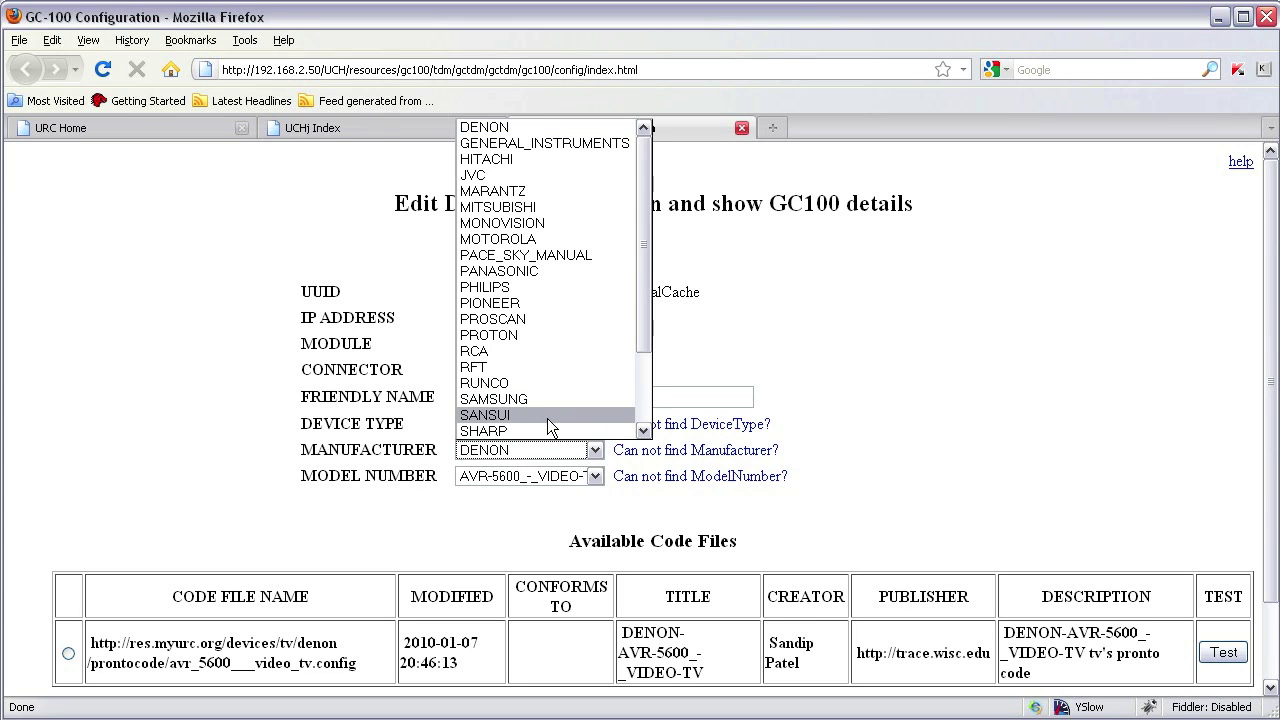
click(547, 416)
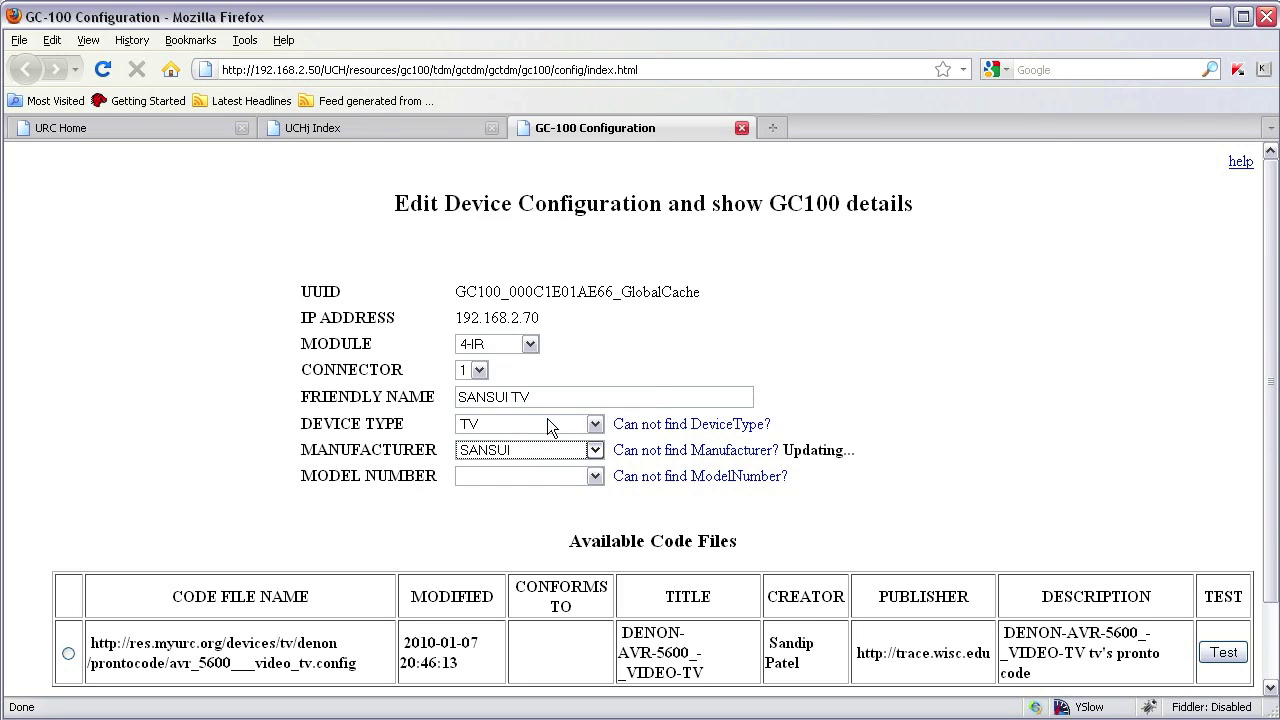
click(547, 486)
click(543, 495)
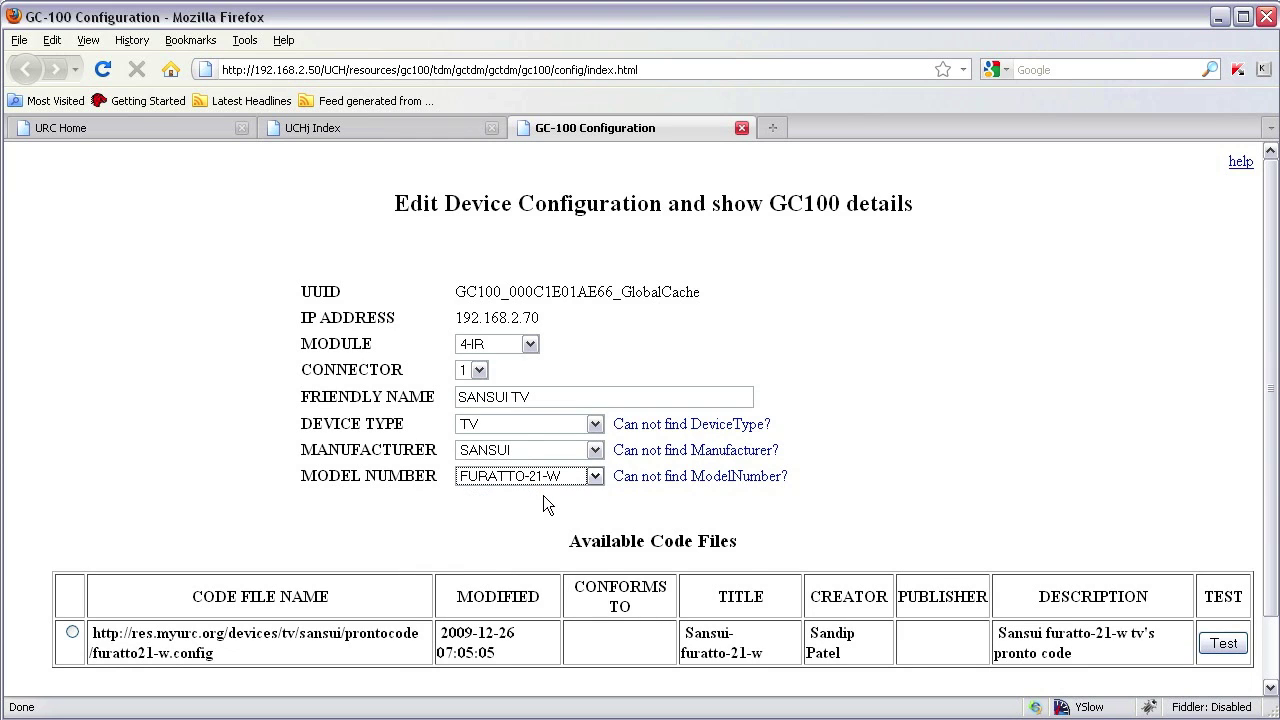
click(543, 495)
scroll(543, 495, down, 2)
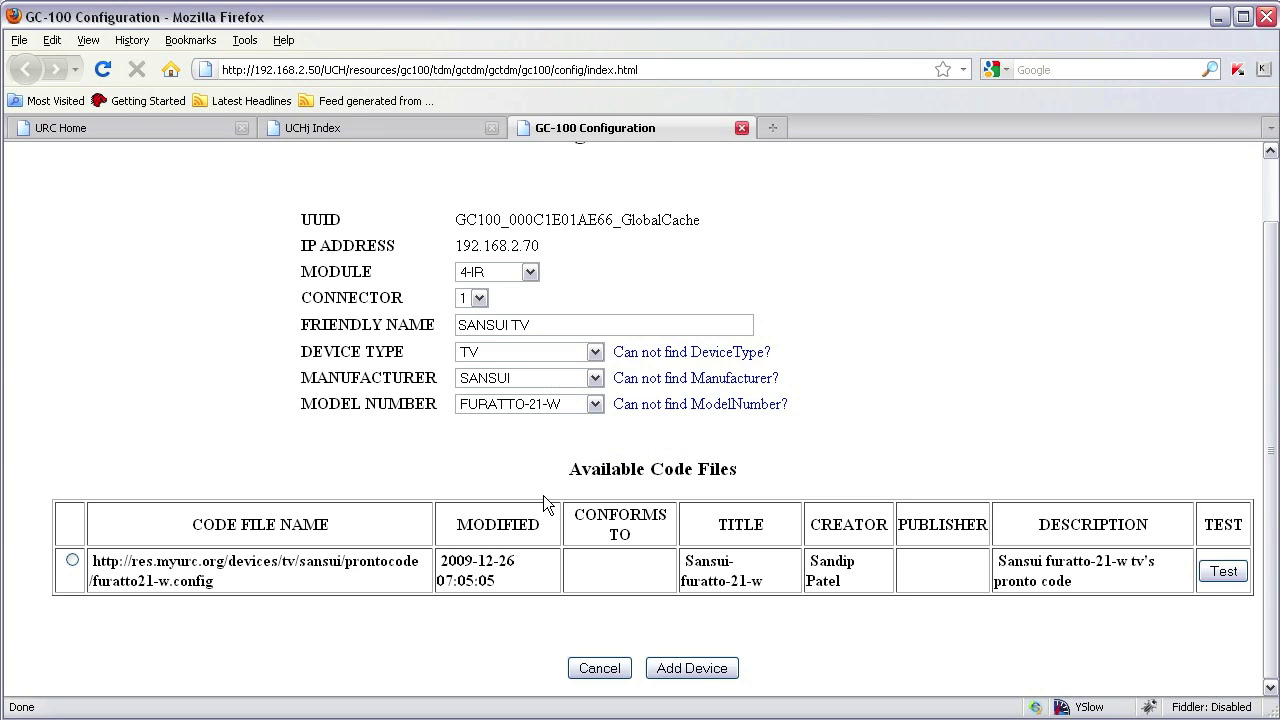
click(73, 561)
- Examine the testable IR commands of the furatto21-w.config code file and return to the device configuration
click(1224, 572)
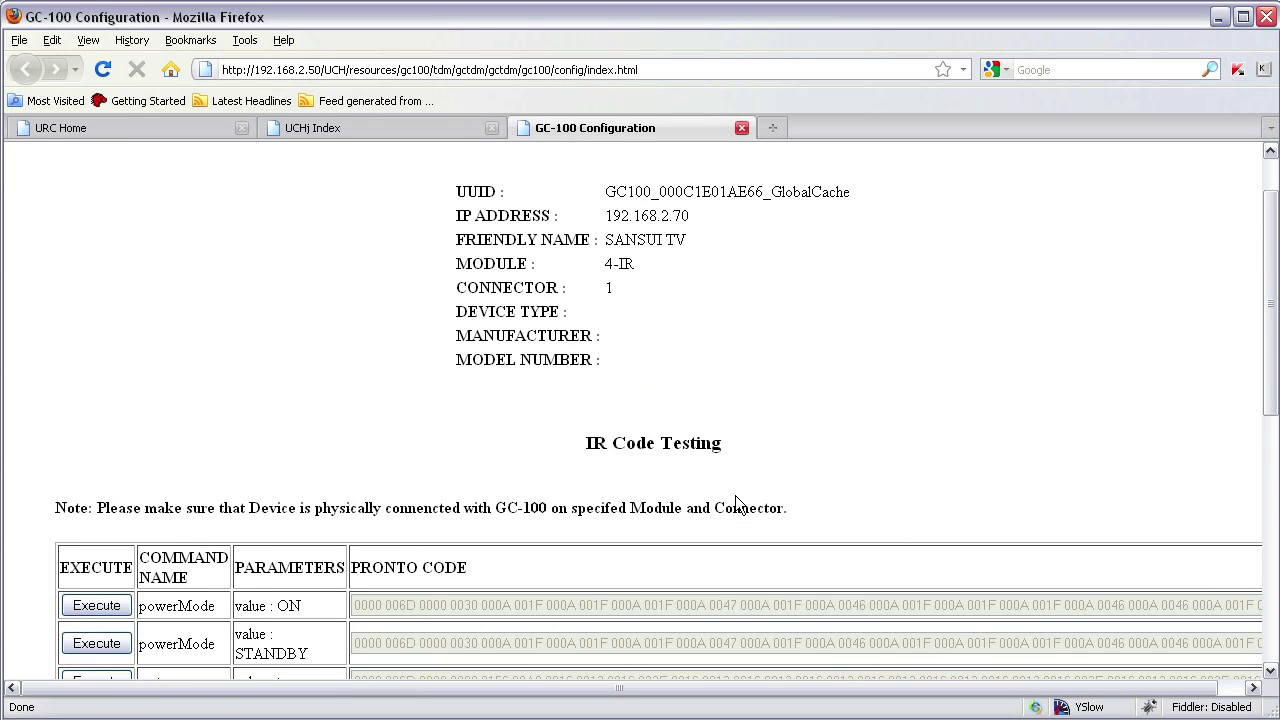
scroll(735, 495, down, 2)
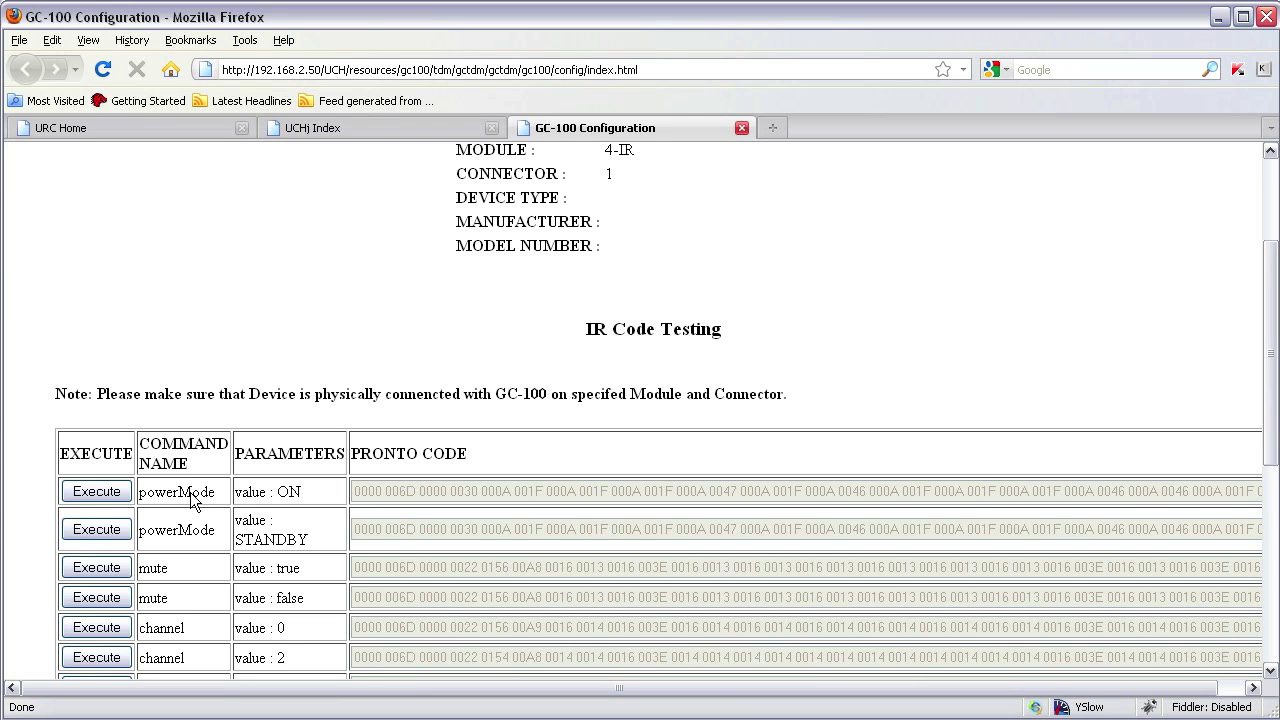
scroll(306, 490, down, 8)
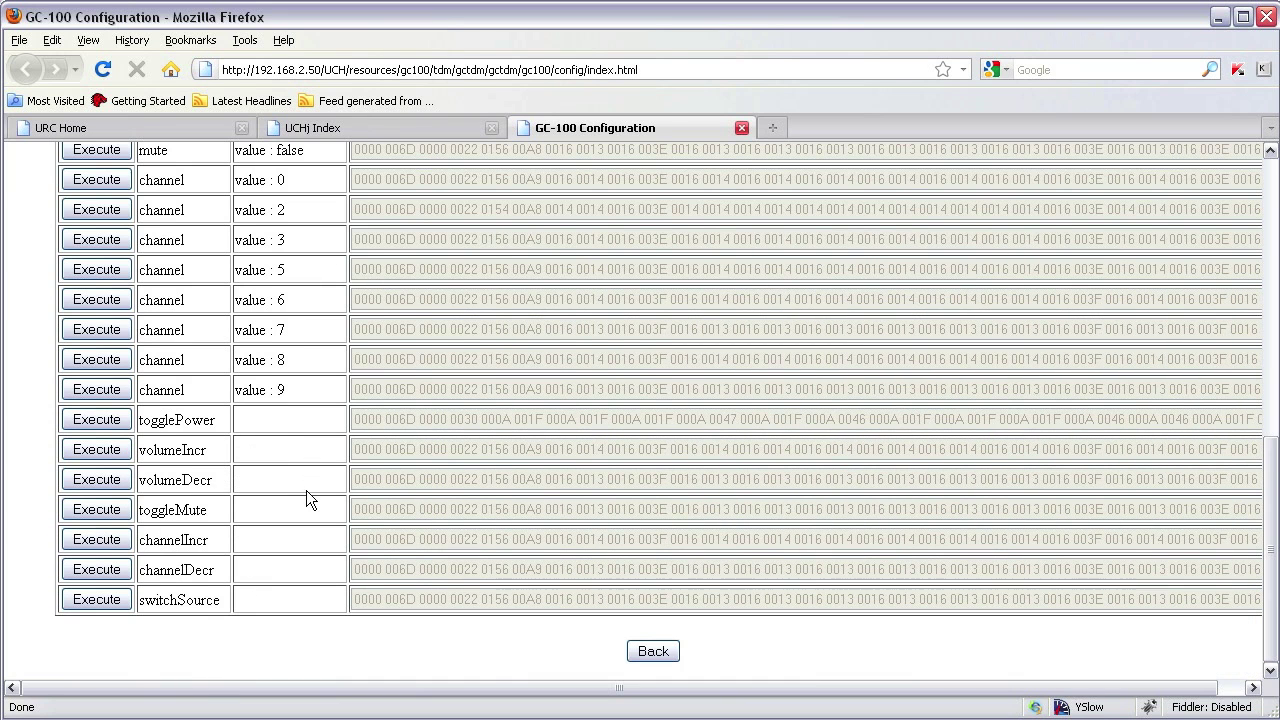
click(653, 651)
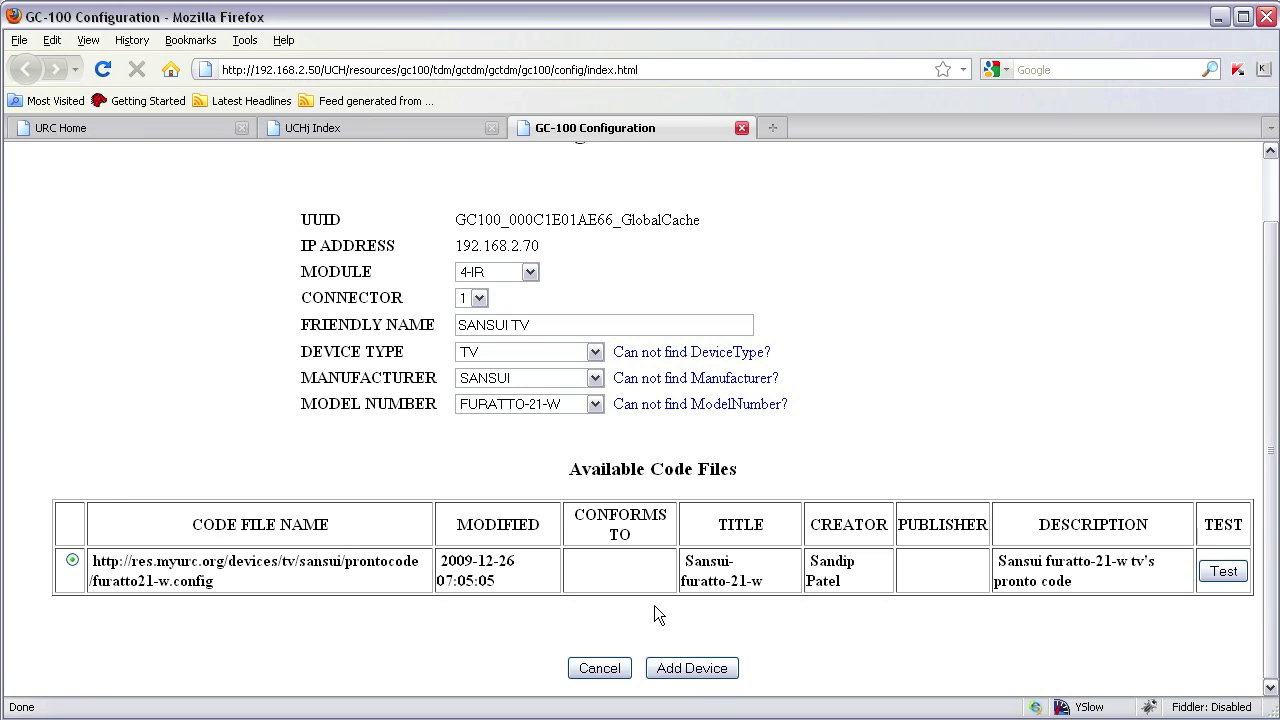
- Add the SANSUI TV device, save and exit the GC-100 configuration, and return to the URC Home page
click(712, 672)
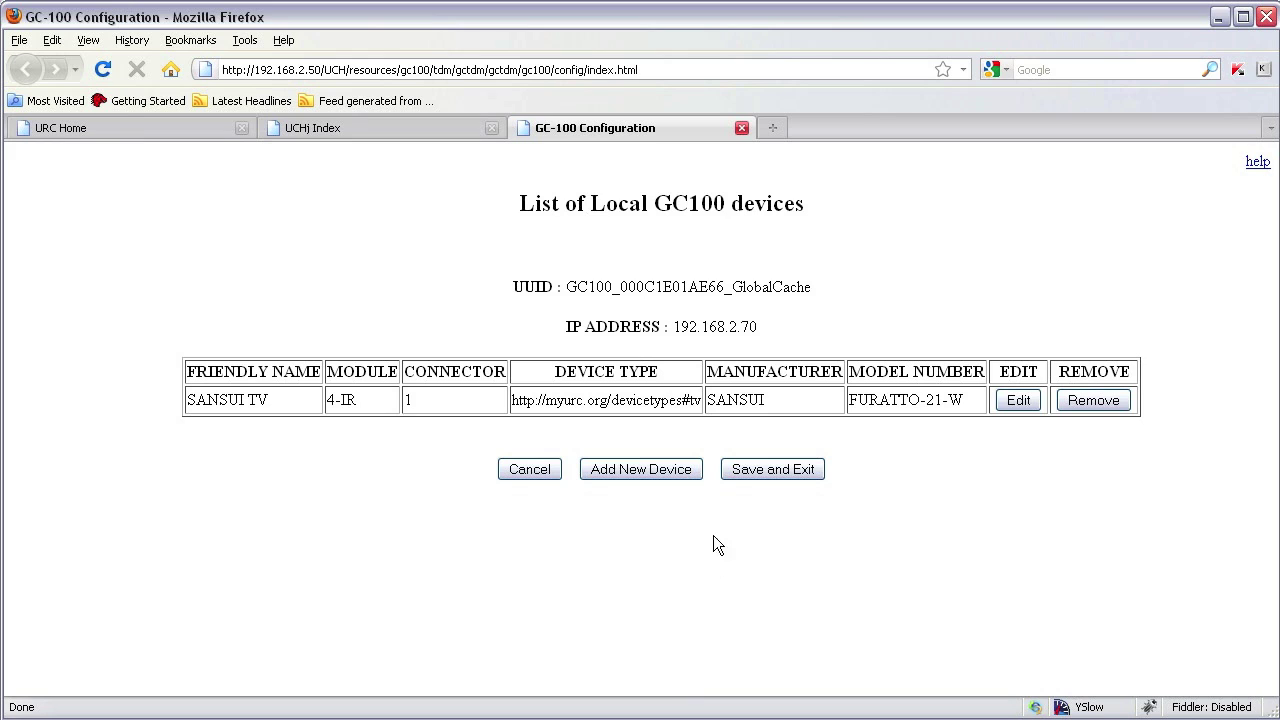
click(759, 471)
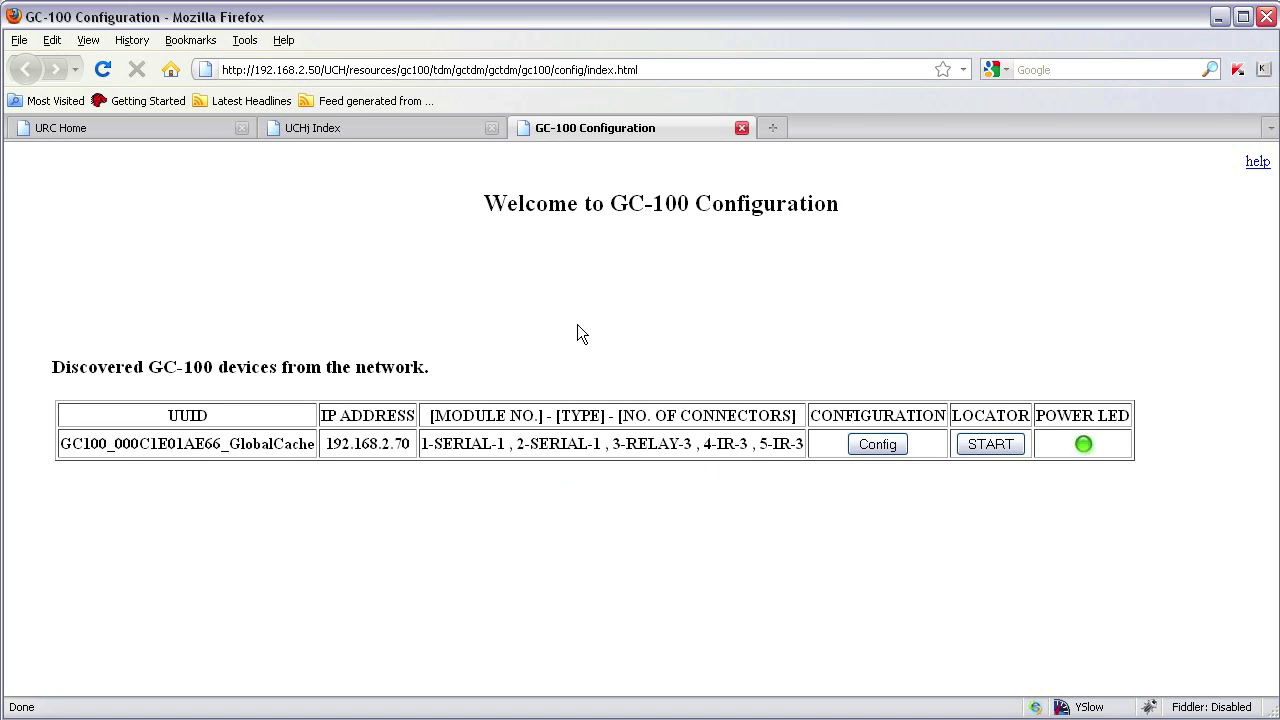
click(186, 133)
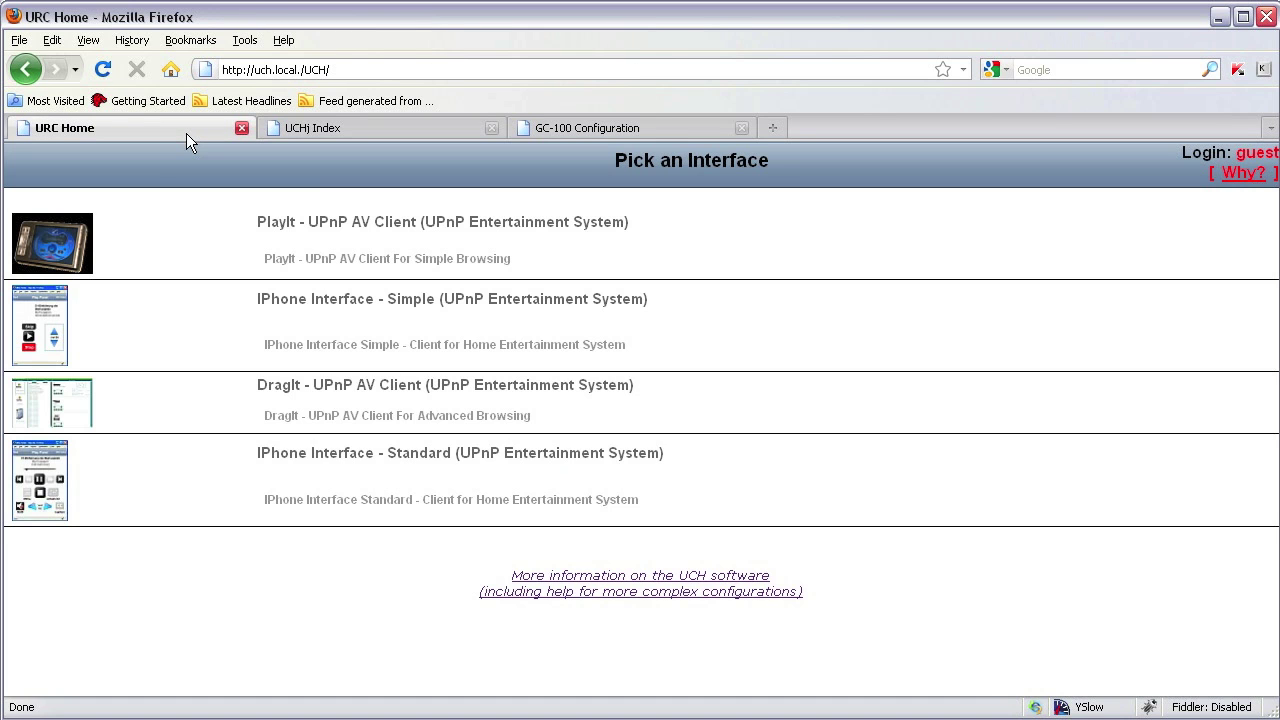